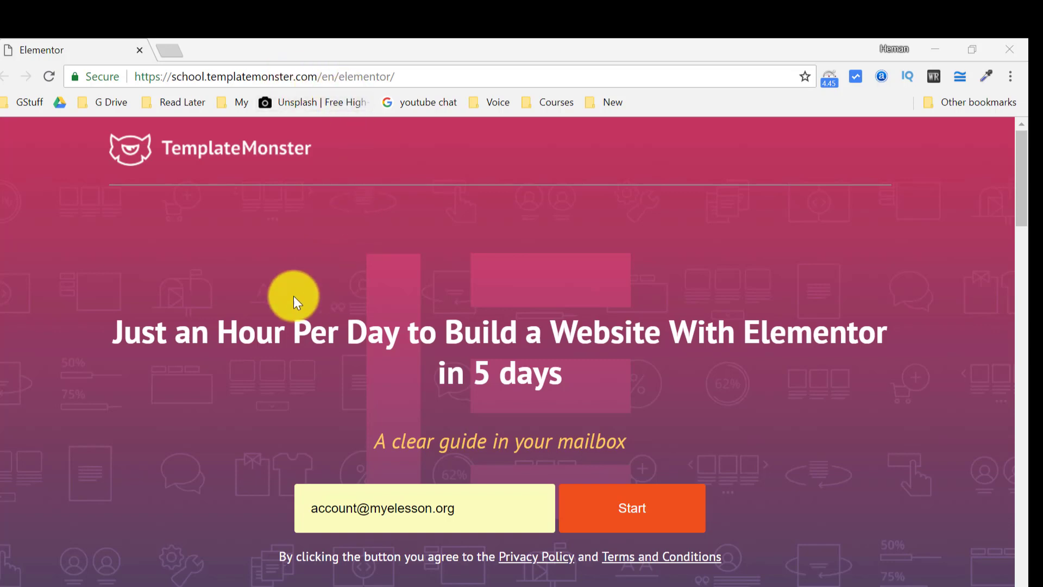
{"action": "scroll", "coordinate": [277, 302], "scroll_direction": "down", "scroll_amount": 2}
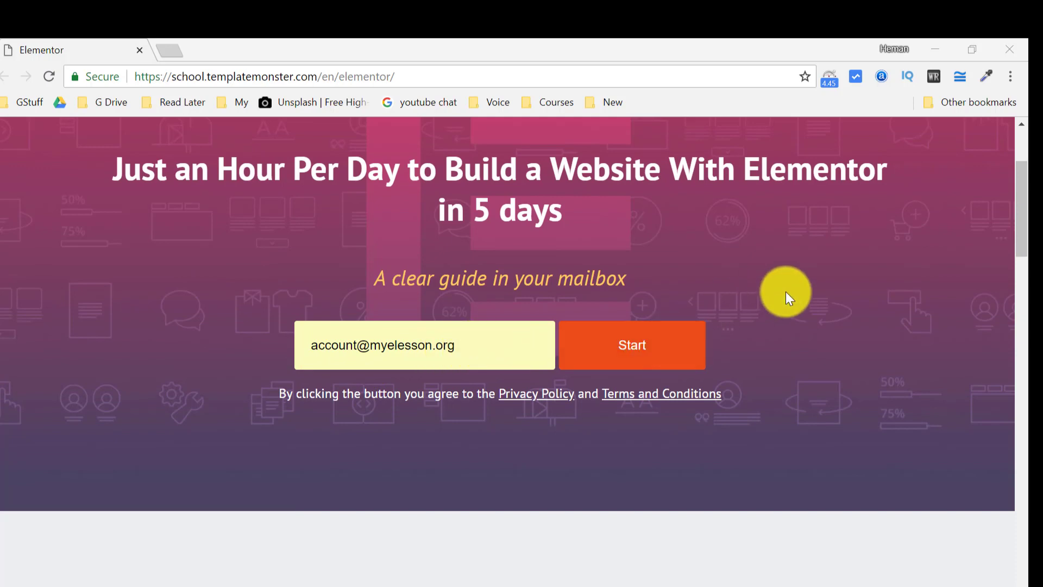
{"action": "scroll", "coordinate": [786, 291], "scroll_direction": "down", "scroll_amount": 2}
{"action": "scroll", "coordinate": [781, 287], "scroll_direction": "down", "scroll_amount": 2}
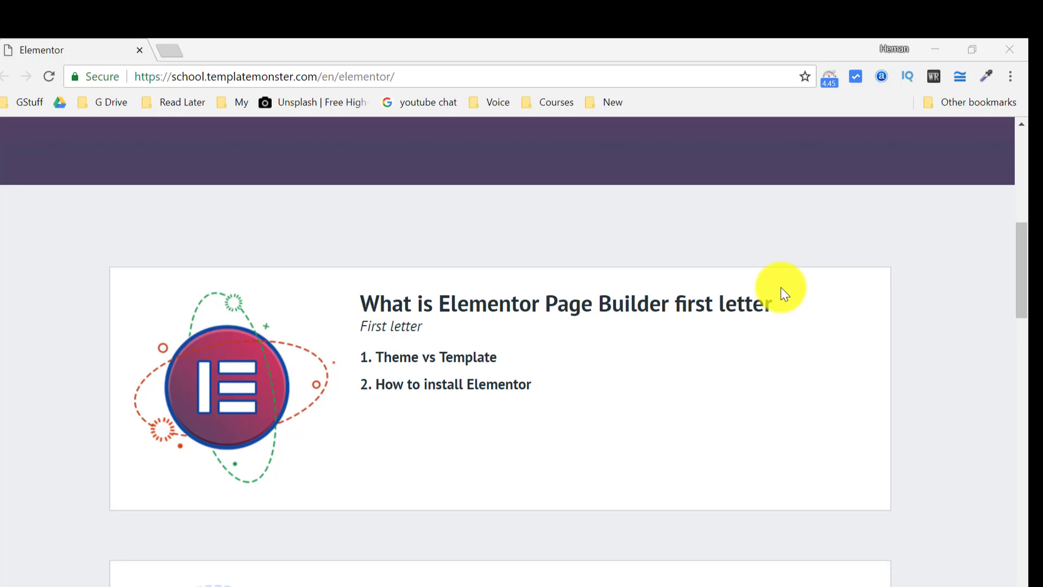
{"action": "scroll", "coordinate": [780, 287], "scroll_direction": "up", "scroll_amount": 2}
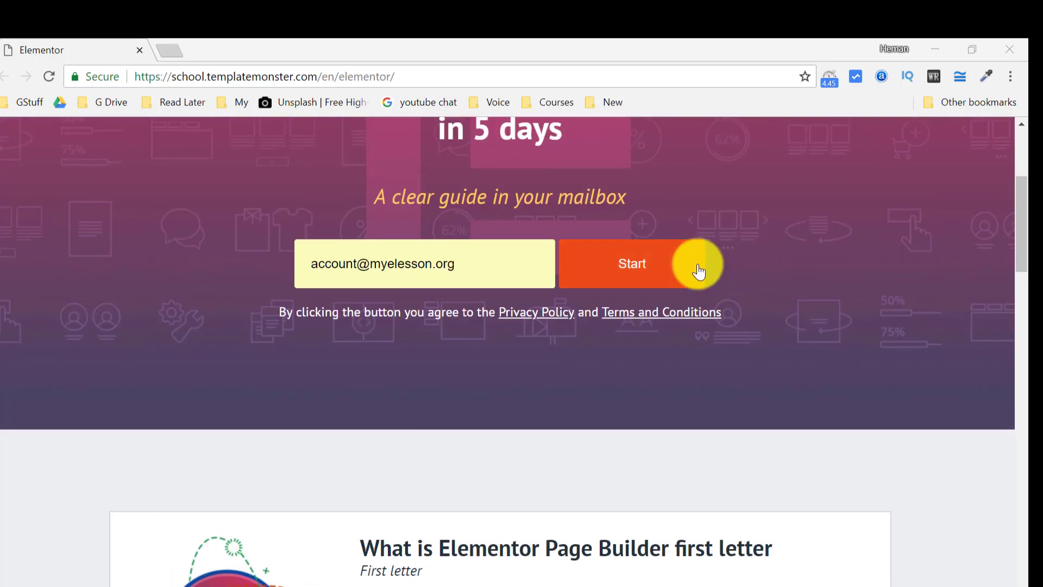
{"action": "scroll", "coordinate": [698, 264], "scroll_direction": "up", "scroll_amount": 3}
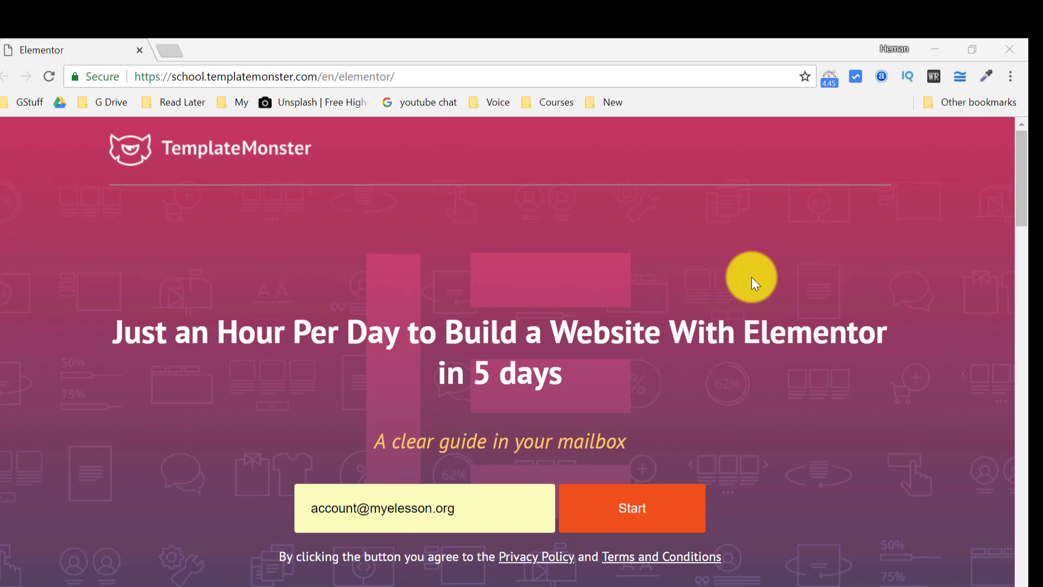
{"action": "scroll", "coordinate": [752, 276], "scroll_direction": "down", "scroll_amount": 6}
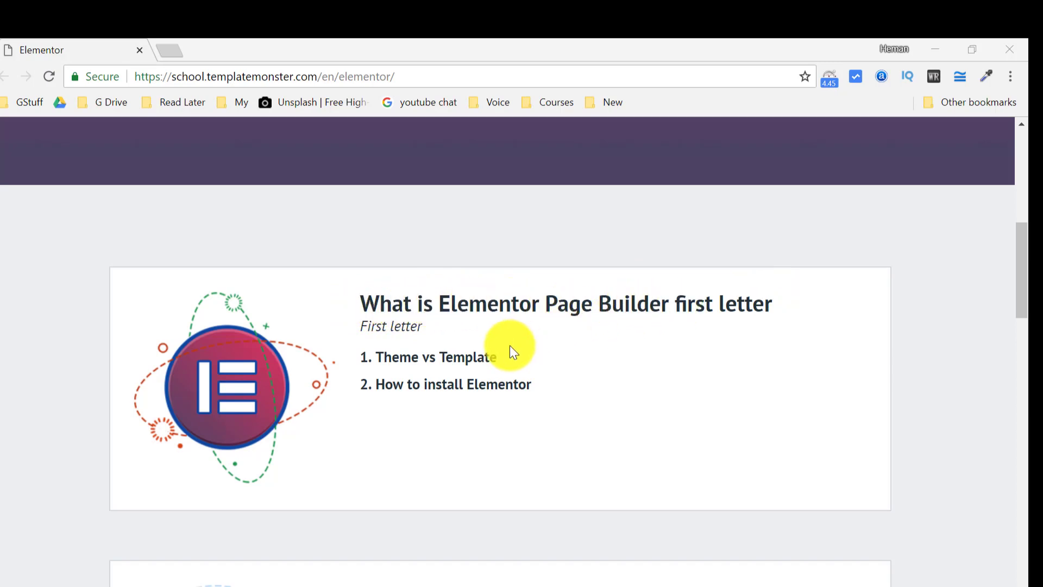
{"action": "scroll", "coordinate": [505, 342], "scroll_direction": "down", "scroll_amount": 3}
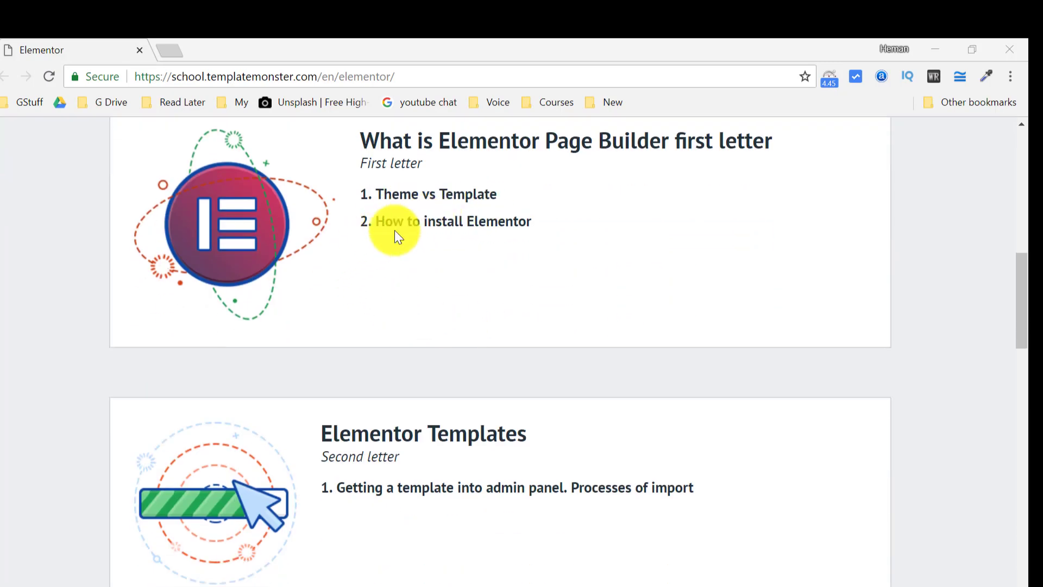
{"action": "scroll", "coordinate": [529, 239], "scroll_direction": "down", "scroll_amount": 3}
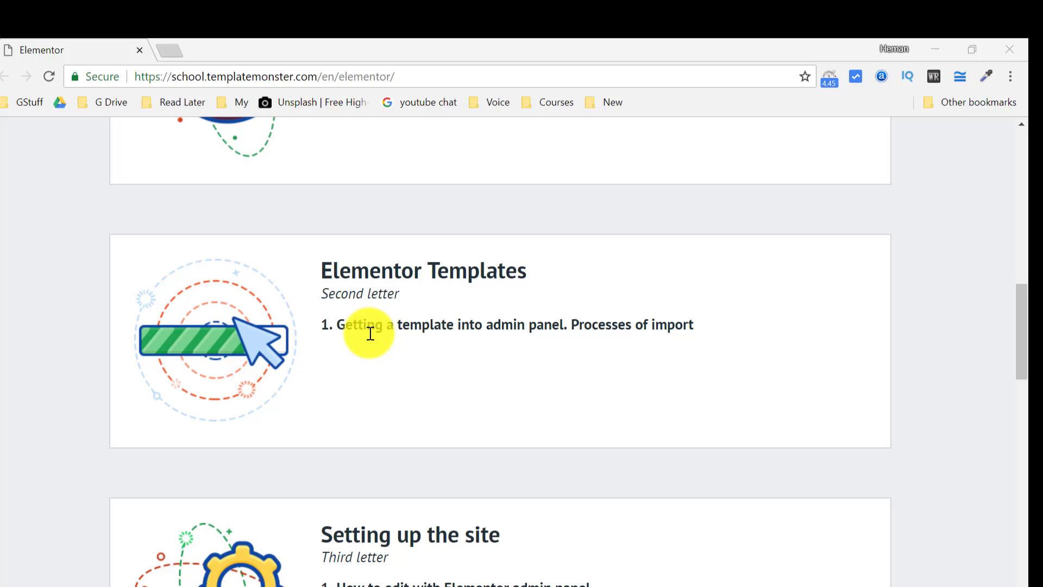
{"action": "scroll", "coordinate": [407, 331], "scroll_direction": "down", "scroll_amount": 2}
{"action": "scroll", "coordinate": [523, 347], "scroll_direction": "down", "scroll_amount": 3}
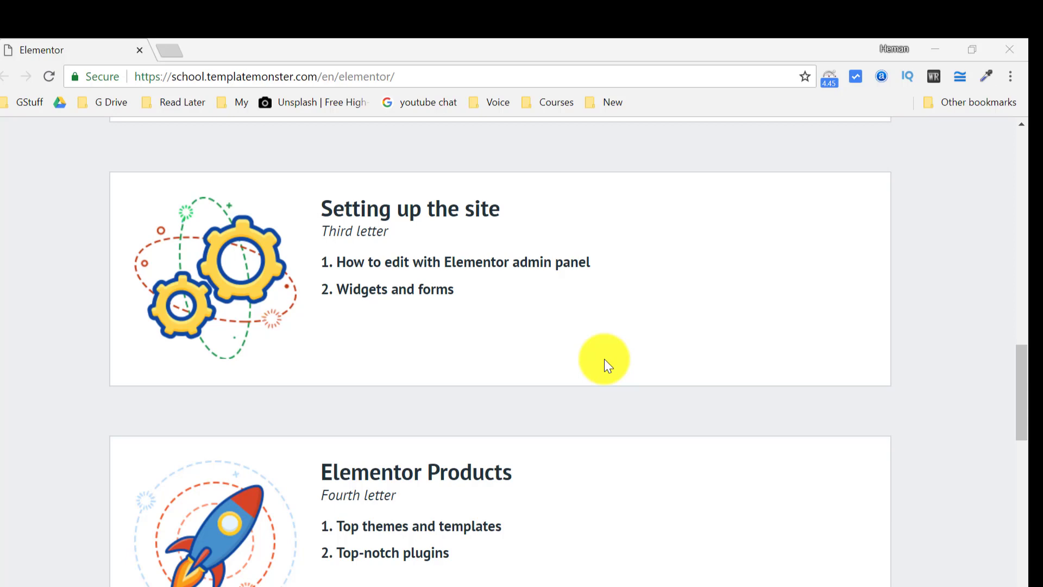
{"action": "scroll", "coordinate": [608, 360], "scroll_direction": "down", "scroll_amount": 2}
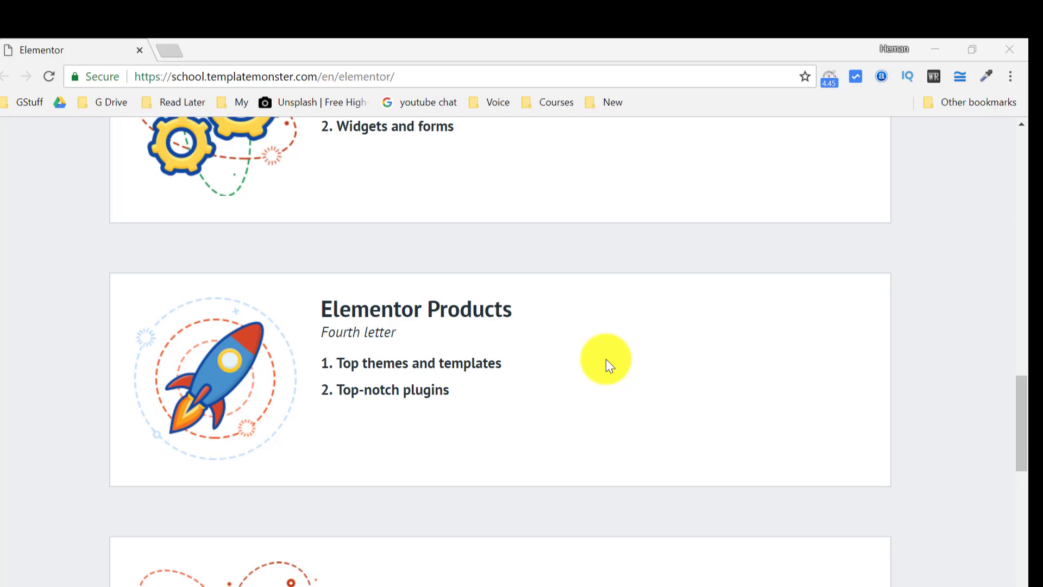
{"action": "scroll", "coordinate": [605, 359], "scroll_direction": "down", "scroll_amount": 3}
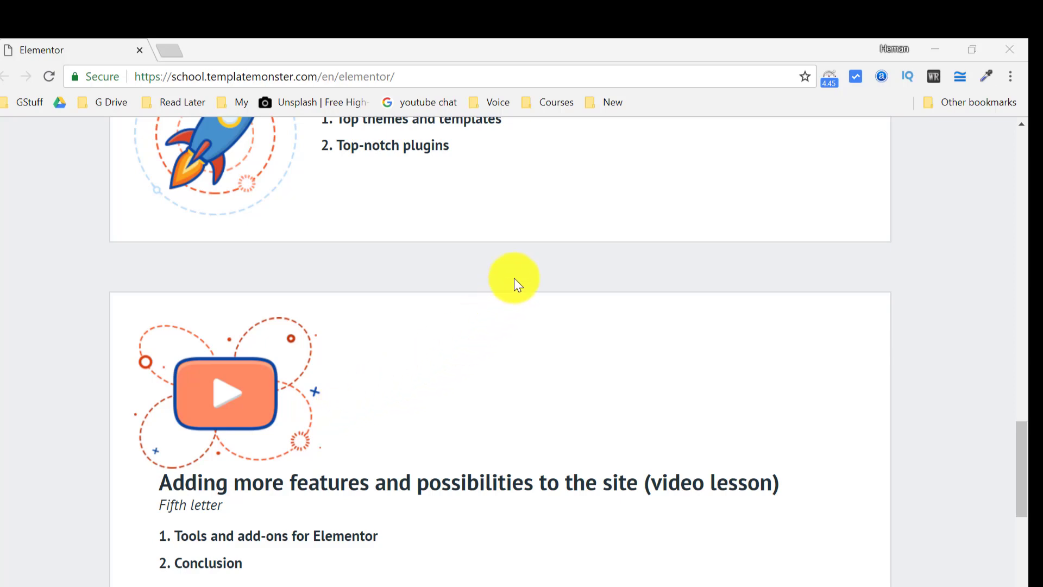
{"action": "scroll", "coordinate": [515, 278], "scroll_direction": "up", "scroll_amount": 10}
{"action": "scroll", "coordinate": [514, 278], "scroll_direction": "up", "scroll_amount": 10}
{"action": "scroll", "coordinate": [522, 318], "scroll_direction": "down", "scroll_amount": 2}
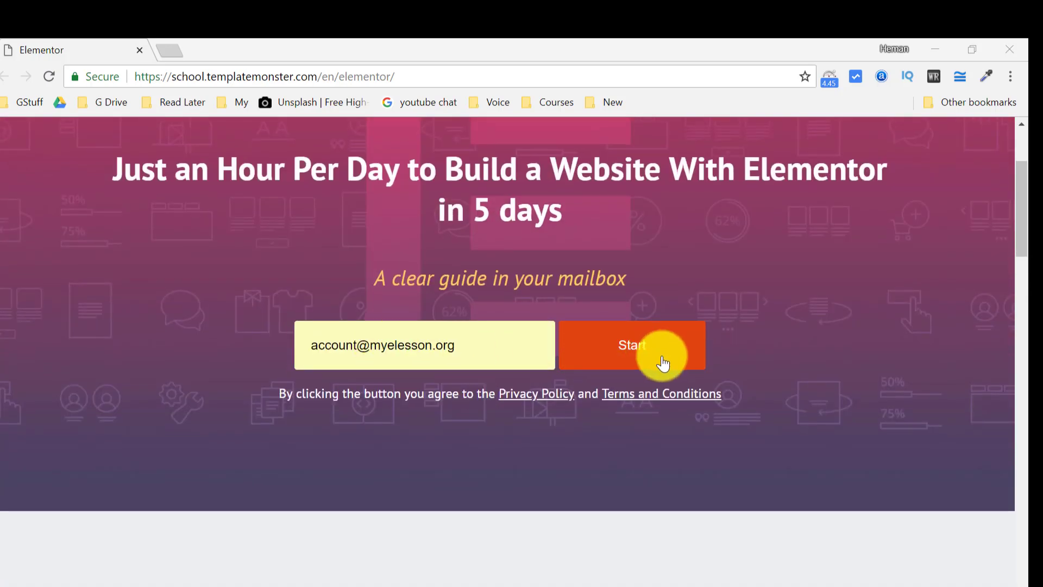
{"action": "scroll", "coordinate": [173, 369], "scroll_direction": "down", "scroll_amount": 1}
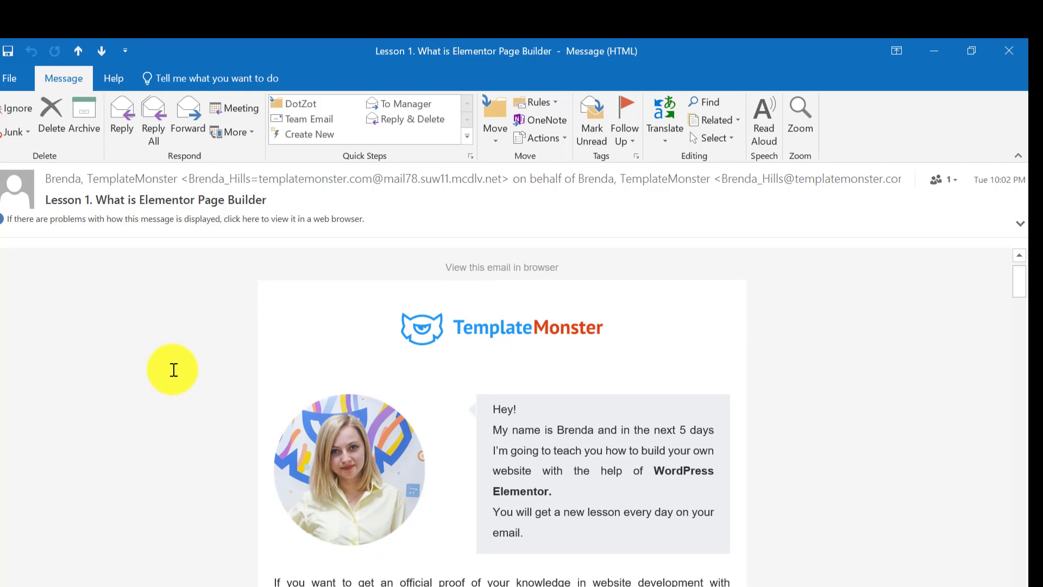
{"action": "scroll", "coordinate": [173, 369], "scroll_direction": "down", "scroll_amount": 1}
{"action": "scroll", "coordinate": [171, 372], "scroll_direction": "down", "scroll_amount": 2}
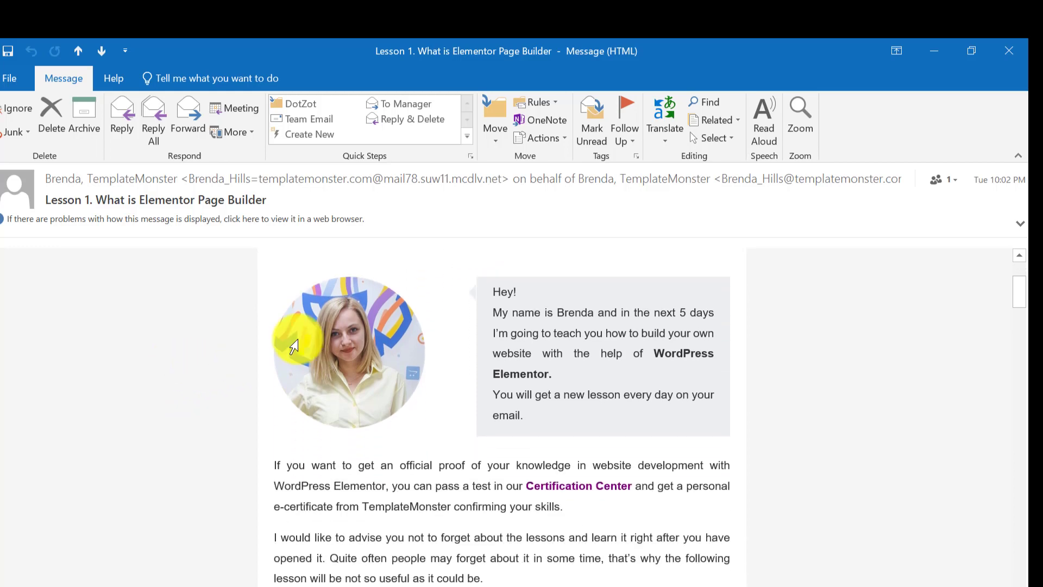
{"action": "scroll", "coordinate": [220, 403], "scroll_direction": "down", "scroll_amount": 3}
{"action": "scroll", "coordinate": [217, 384], "scroll_direction": "down", "scroll_amount": 2}
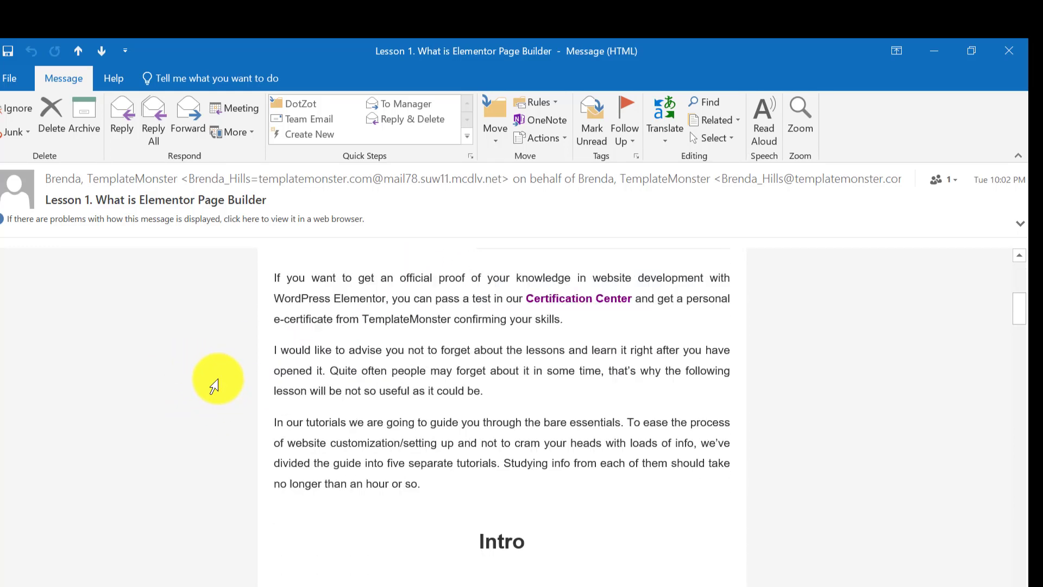
{"action": "scroll", "coordinate": [321, 380], "scroll_direction": "down", "scroll_amount": 2}
{"action": "scroll", "coordinate": [438, 388], "scroll_direction": "down", "scroll_amount": 2}
{"action": "scroll", "coordinate": [457, 368], "scroll_direction": "down", "scroll_amount": 1}
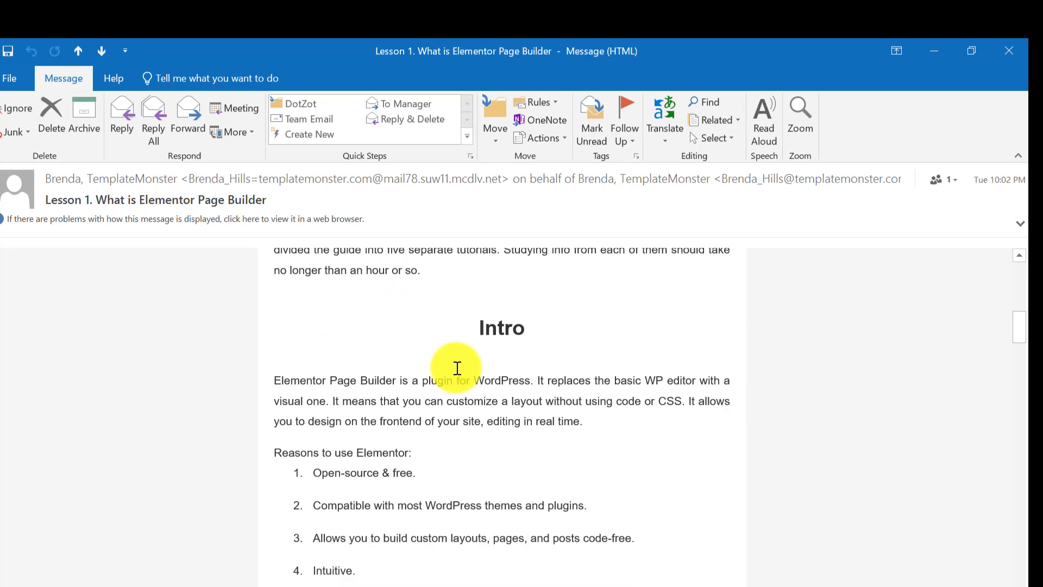
{"action": "scroll", "coordinate": [457, 367], "scroll_direction": "down", "scroll_amount": 1}
{"action": "scroll", "coordinate": [455, 332], "scroll_direction": "down", "scroll_amount": 1}
{"action": "scroll", "coordinate": [453, 334], "scroll_direction": "down", "scroll_amount": 3}
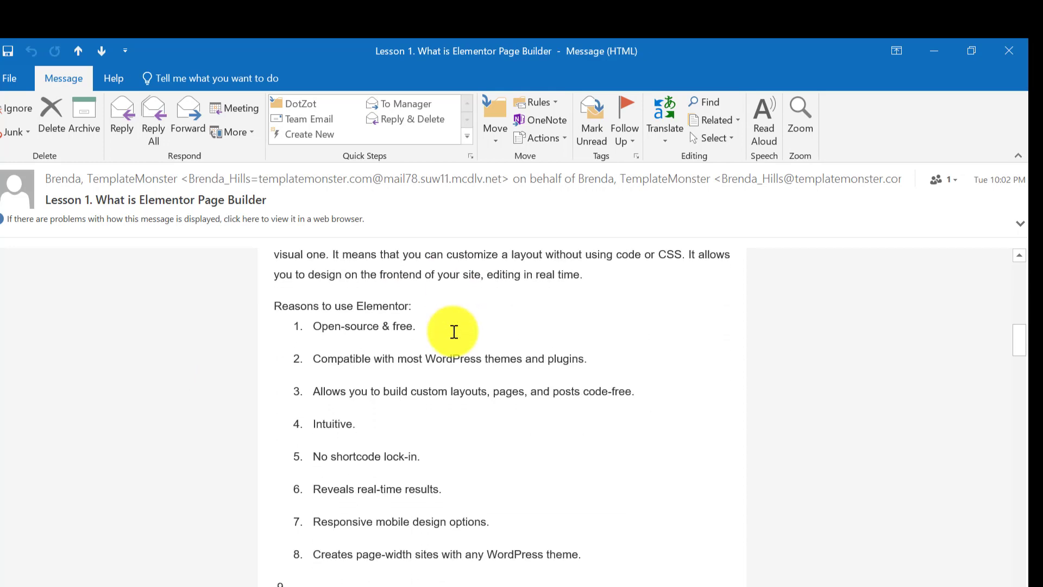
{"action": "scroll", "coordinate": [465, 359], "scroll_direction": "down", "scroll_amount": 1}
{"action": "scroll", "coordinate": [470, 364], "scroll_direction": "down", "scroll_amount": 2}
{"action": "scroll", "coordinate": [469, 371], "scroll_direction": "down", "scroll_amount": 2}
{"action": "scroll", "coordinate": [465, 380], "scroll_direction": "down", "scroll_amount": 3}
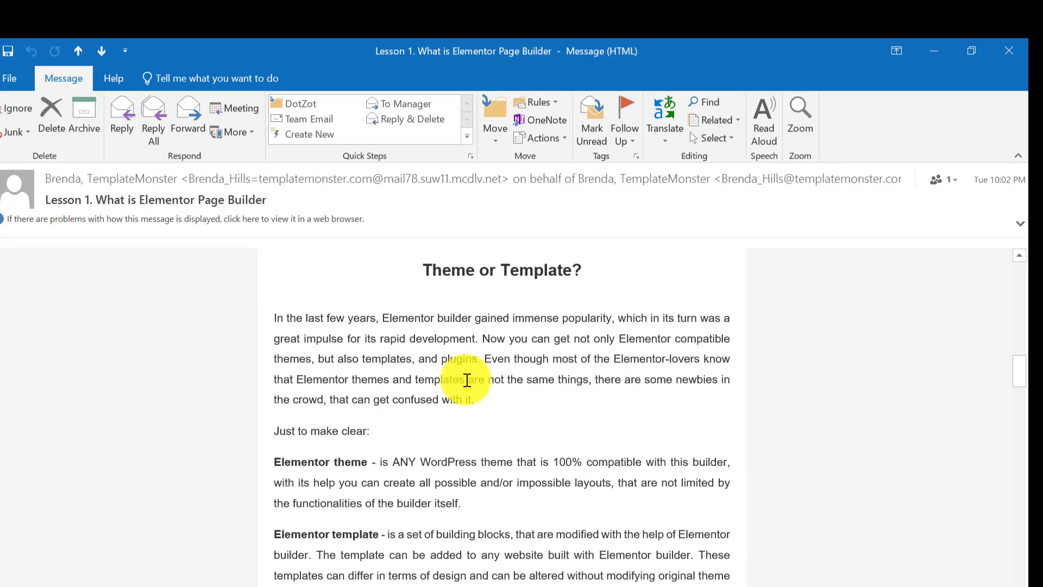
{"action": "scroll", "coordinate": [465, 377], "scroll_direction": "down", "scroll_amount": 3}
{"action": "scroll", "coordinate": [466, 378], "scroll_direction": "down", "scroll_amount": 2}
{"action": "scroll", "coordinate": [466, 380], "scroll_direction": "down", "scroll_amount": 3}
{"action": "scroll", "coordinate": [467, 380], "scroll_direction": "down", "scroll_amount": 3}
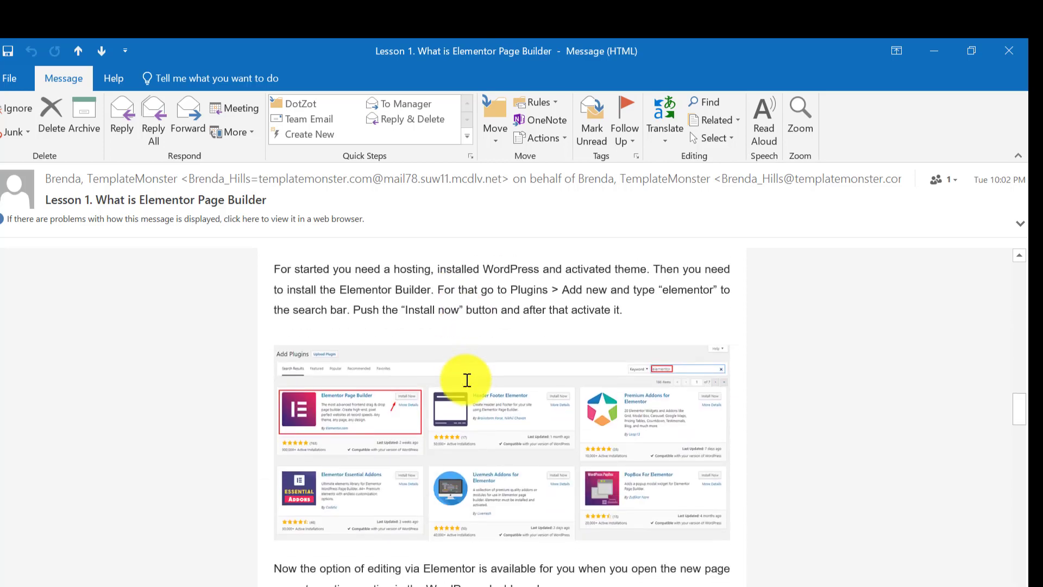
{"action": "scroll", "coordinate": [468, 380], "scroll_direction": "down", "scroll_amount": 2}
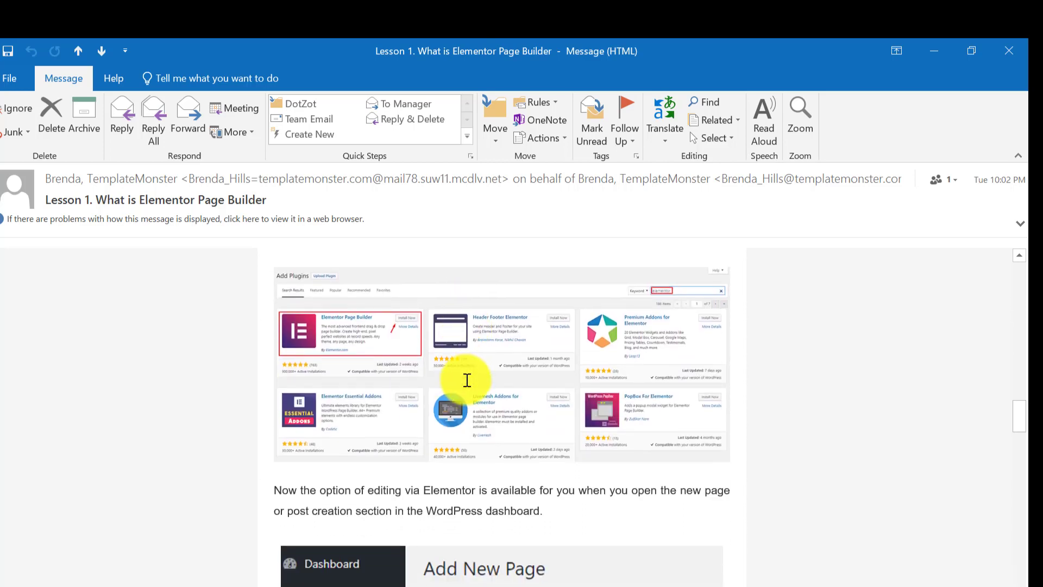
{"action": "scroll", "coordinate": [467, 381], "scroll_direction": "down", "scroll_amount": 2}
{"action": "scroll", "coordinate": [467, 381], "scroll_direction": "down", "scroll_amount": 3}
{"action": "scroll", "coordinate": [467, 381], "scroll_direction": "down", "scroll_amount": 3}
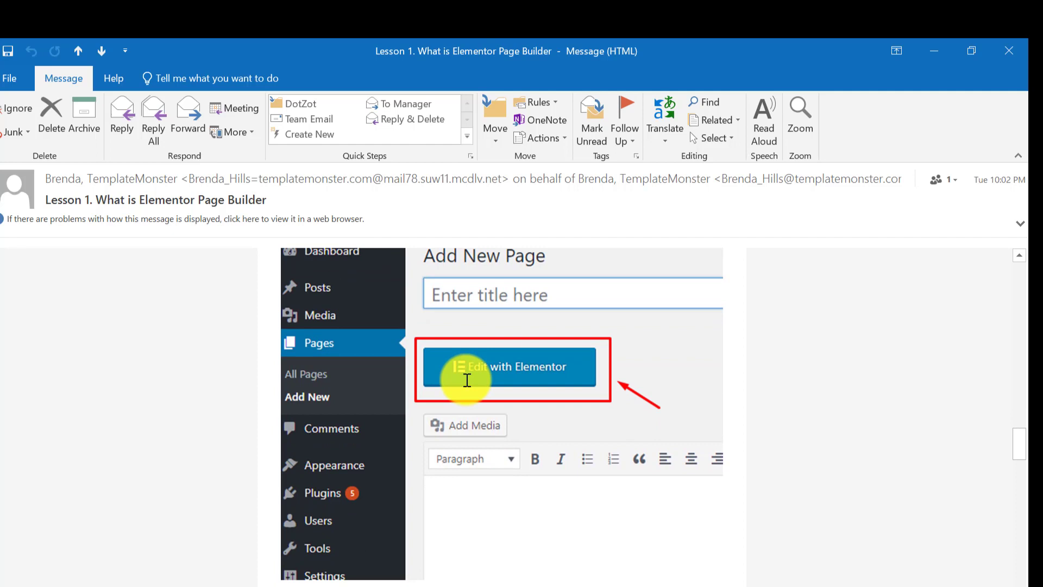
{"action": "scroll", "coordinate": [467, 380], "scroll_direction": "down", "scroll_amount": 8}
{"action": "scroll", "coordinate": [467, 380], "scroll_direction": "down", "scroll_amount": 3}
{"action": "scroll", "coordinate": [468, 380], "scroll_direction": "down", "scroll_amount": 3}
{"action": "scroll", "coordinate": [467, 380], "scroll_direction": "down", "scroll_amount": 3}
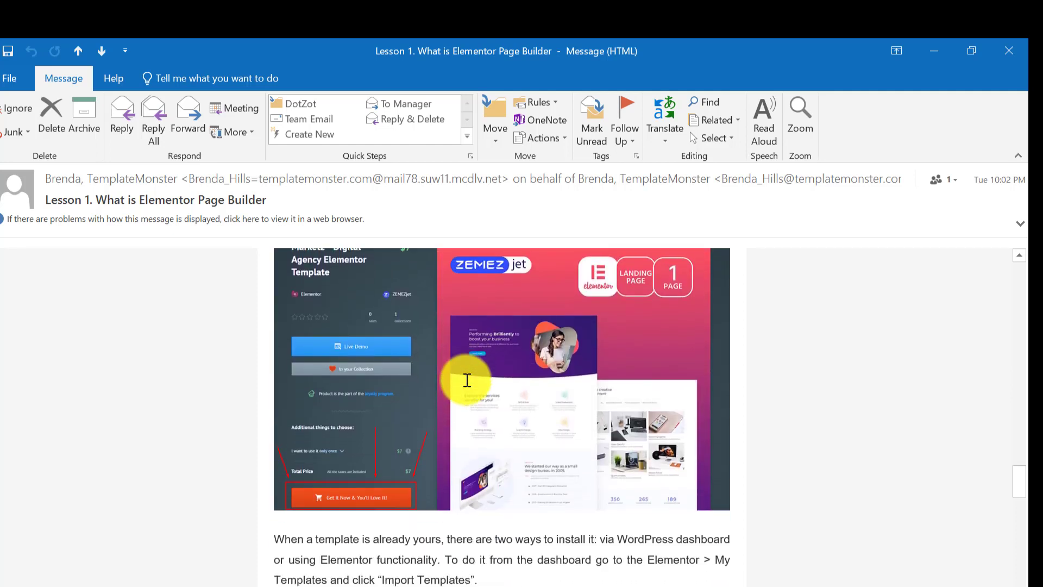
{"action": "scroll", "coordinate": [467, 380], "scroll_direction": "down", "scroll_amount": 4}
{"action": "scroll", "coordinate": [467, 380], "scroll_direction": "down", "scroll_amount": 2}
{"action": "scroll", "coordinate": [467, 381], "scroll_direction": "down", "scroll_amount": 4}
{"action": "scroll", "coordinate": [467, 380], "scroll_direction": "down", "scroll_amount": 4}
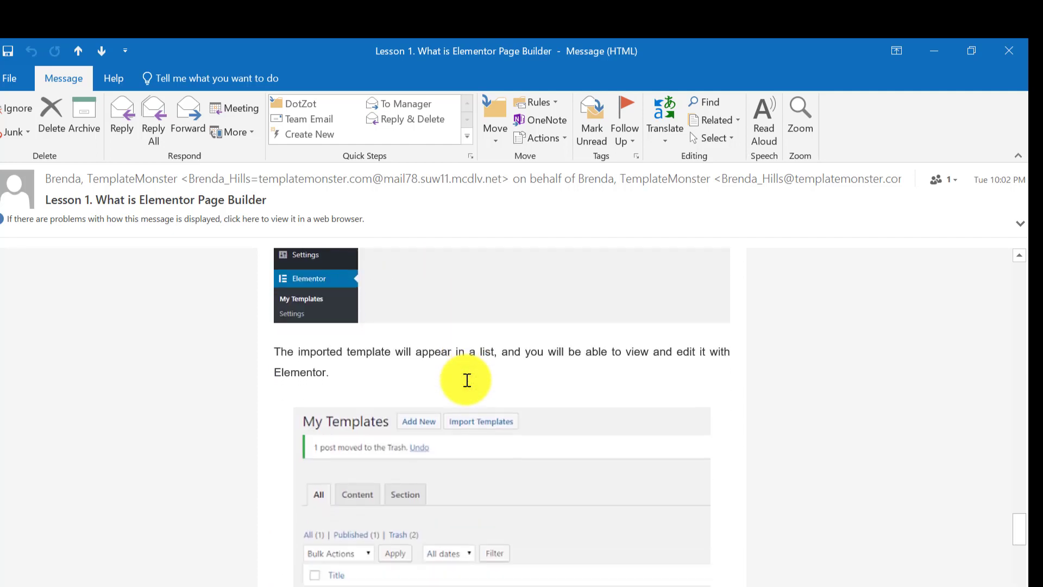
{"action": "scroll", "coordinate": [467, 379], "scroll_direction": "down", "scroll_amount": 4}
{"action": "scroll", "coordinate": [467, 380], "scroll_direction": "down", "scroll_amount": 4}
{"action": "scroll", "coordinate": [467, 381], "scroll_direction": "down", "scroll_amount": 4}
{"action": "scroll", "coordinate": [468, 380], "scroll_direction": "up", "scroll_amount": 6}
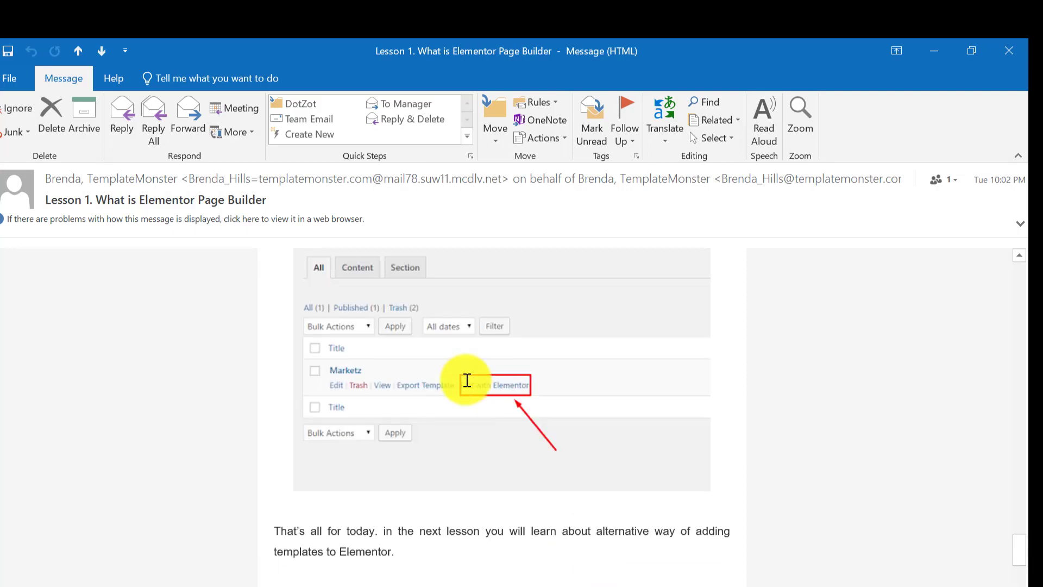
{"action": "scroll", "coordinate": [466, 380], "scroll_direction": "up", "scroll_amount": 4}
{"action": "scroll", "coordinate": [467, 380], "scroll_direction": "up", "scroll_amount": 4}
{"action": "scroll", "coordinate": [467, 380], "scroll_direction": "up", "scroll_amount": 4}
{"action": "scroll", "coordinate": [467, 379], "scroll_direction": "up", "scroll_amount": 4}
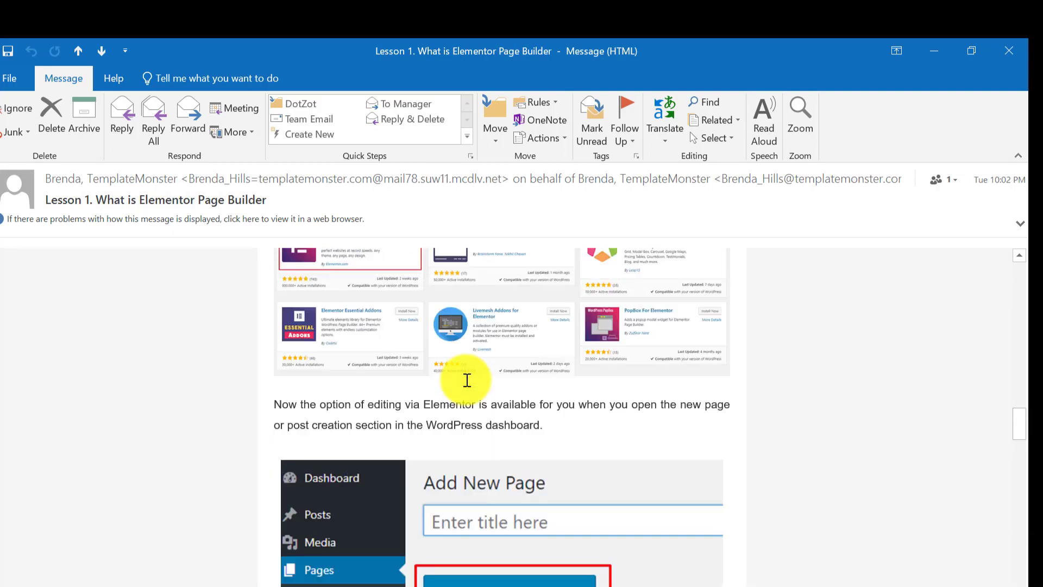
{"action": "scroll", "coordinate": [467, 380], "scroll_direction": "up", "scroll_amount": 4}
{"action": "scroll", "coordinate": [467, 380], "scroll_direction": "up", "scroll_amount": 4}
{"action": "scroll", "coordinate": [467, 381], "scroll_direction": "up", "scroll_amount": 4}
{"action": "scroll", "coordinate": [467, 381], "scroll_direction": "up", "scroll_amount": 2}
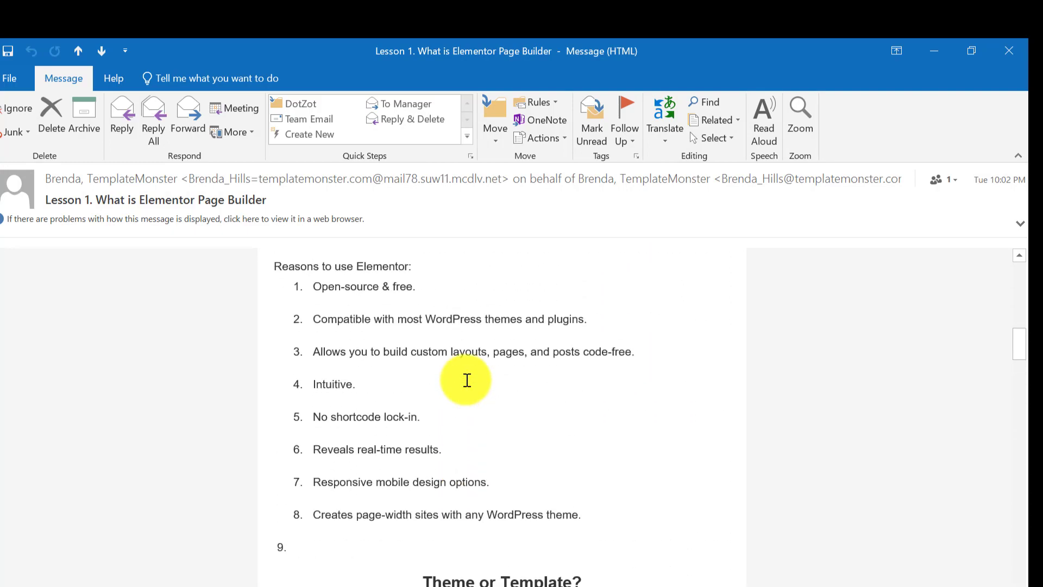
{"action": "scroll", "coordinate": [466, 381], "scroll_direction": "up", "scroll_amount": 4}
{"action": "scroll", "coordinate": [468, 380], "scroll_direction": "up", "scroll_amount": 4}
{"action": "scroll", "coordinate": [468, 380], "scroll_direction": "up", "scroll_amount": 2}
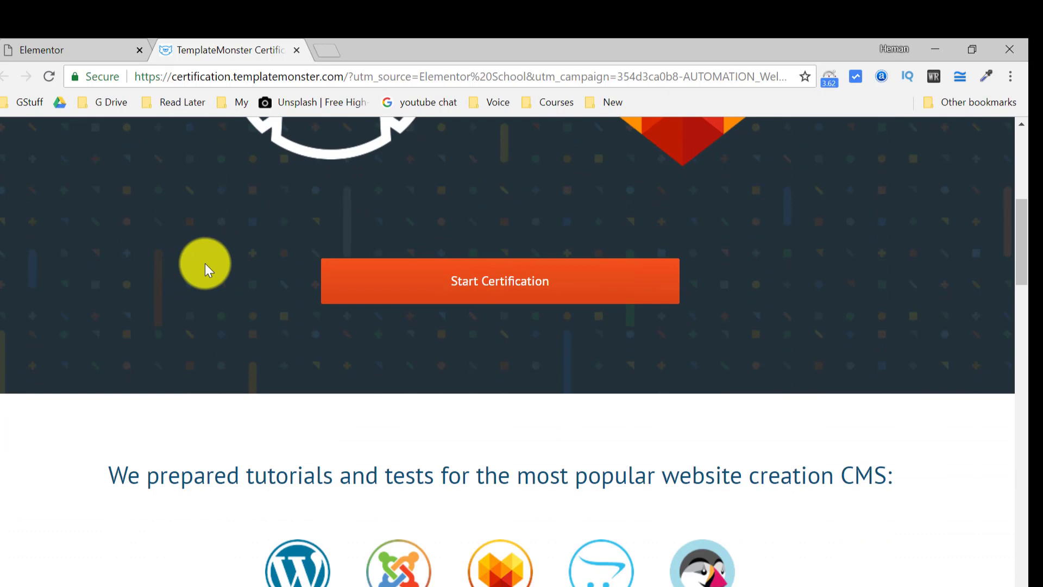
- Autofill the Start Certification form with saved contact details, select WordPress Elementor, and submit
{"action": "left_click", "coordinate": [473, 279]}
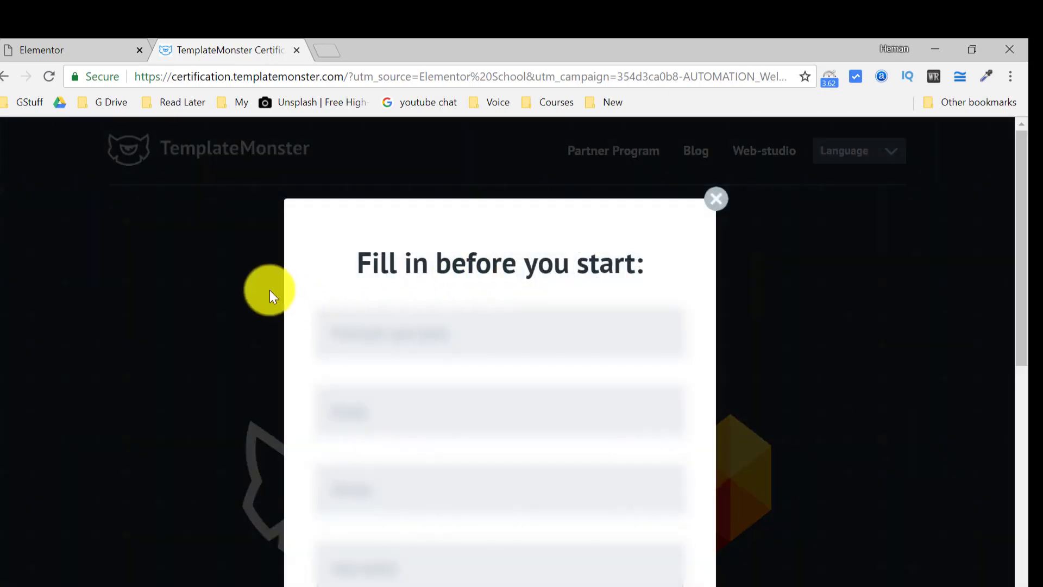
{"action": "left_click", "coordinate": [390, 336]}
{"action": "left_click", "coordinate": [383, 362]}
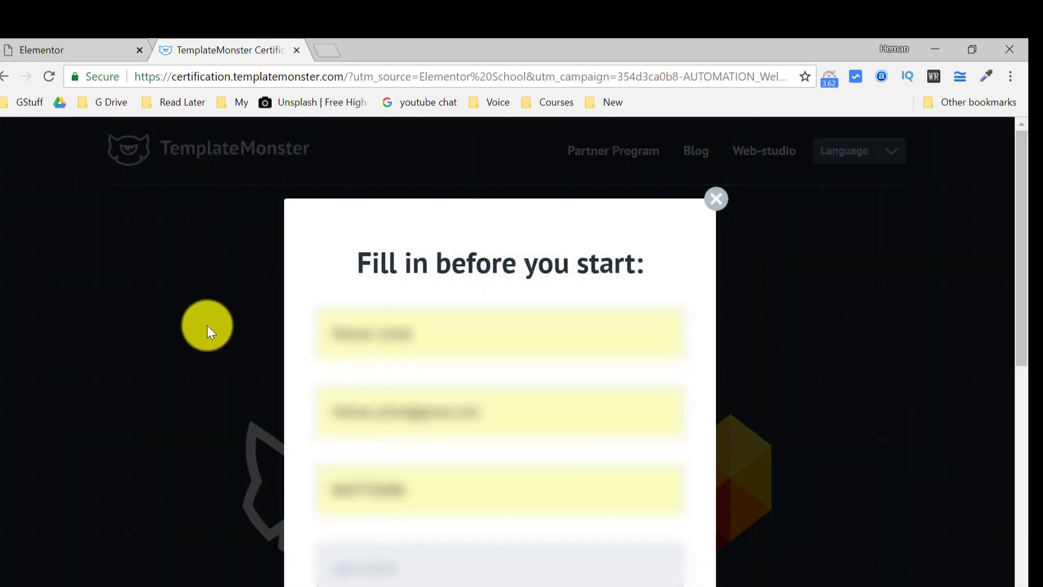
{"action": "scroll", "coordinate": [207, 324], "scroll_direction": "down", "scroll_amount": 5}
{"action": "left_click", "coordinate": [326, 309]}
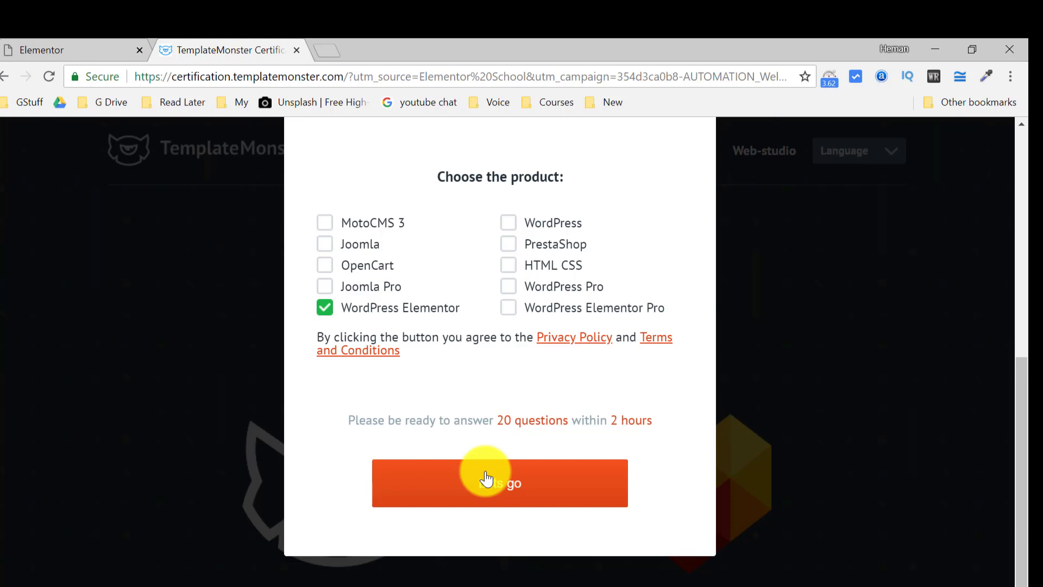
{"action": "left_click", "coordinate": [486, 478]}
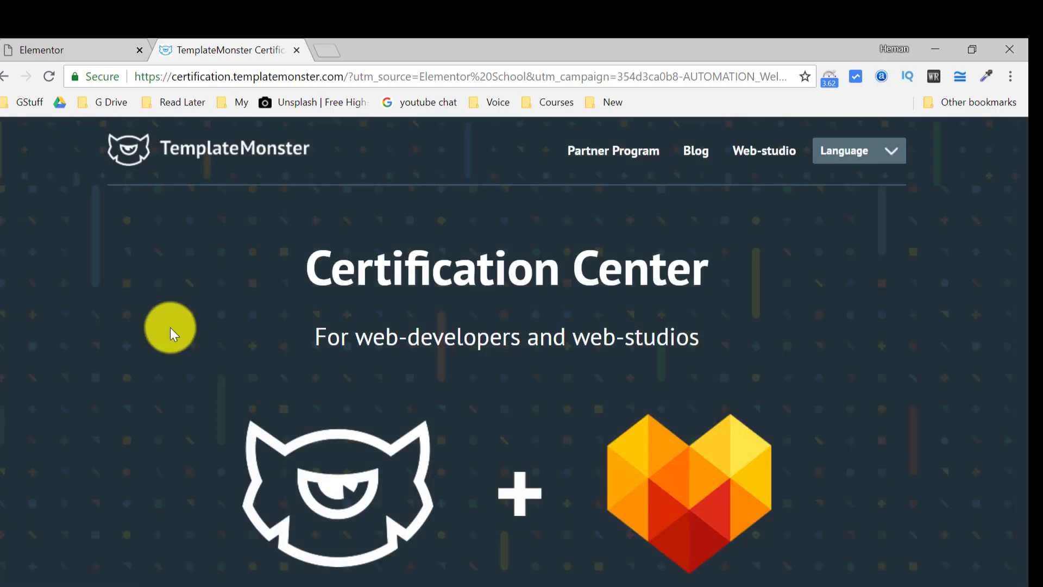